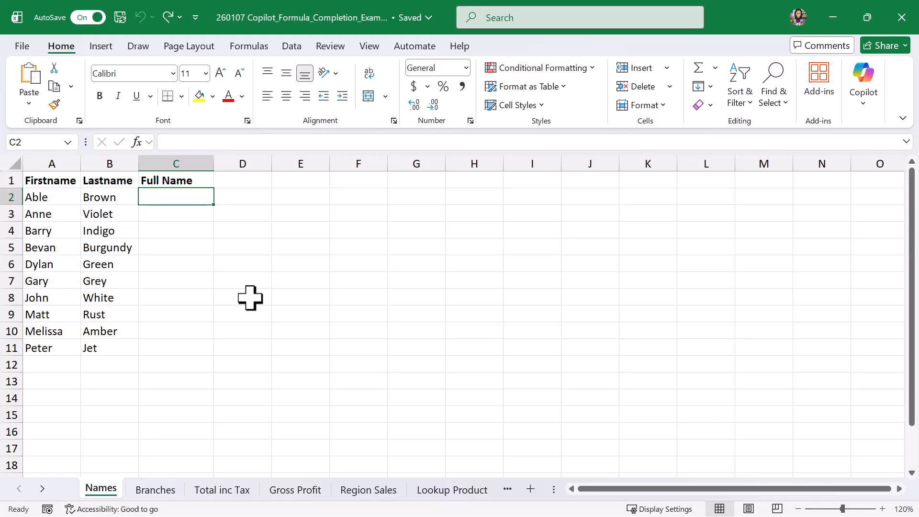
- Try the suggested formula =A2&" "&B2 for the full name in C2, and clear the cell again
text(=)
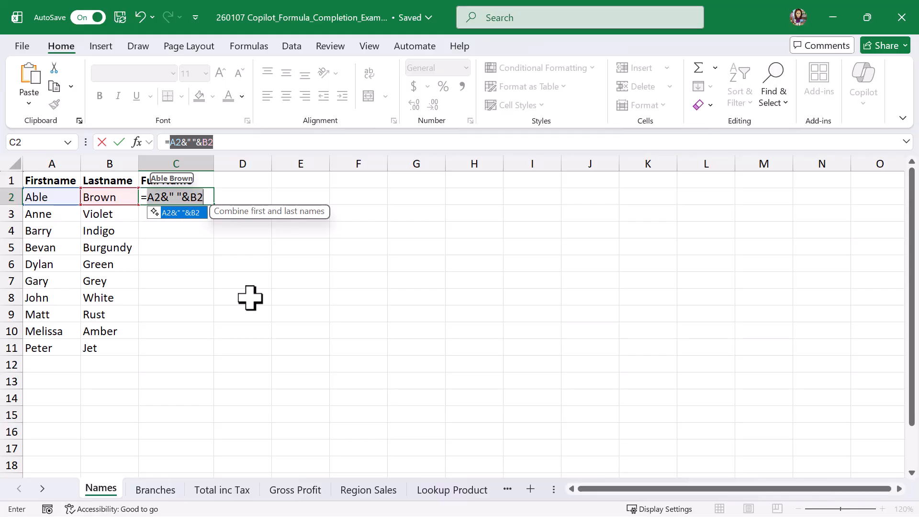
key(Tab)
key(Return)
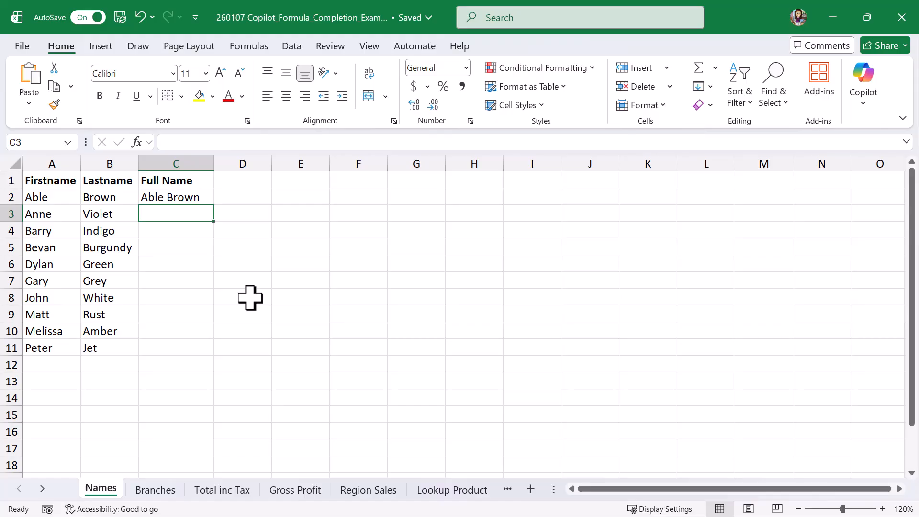
click(185, 197)
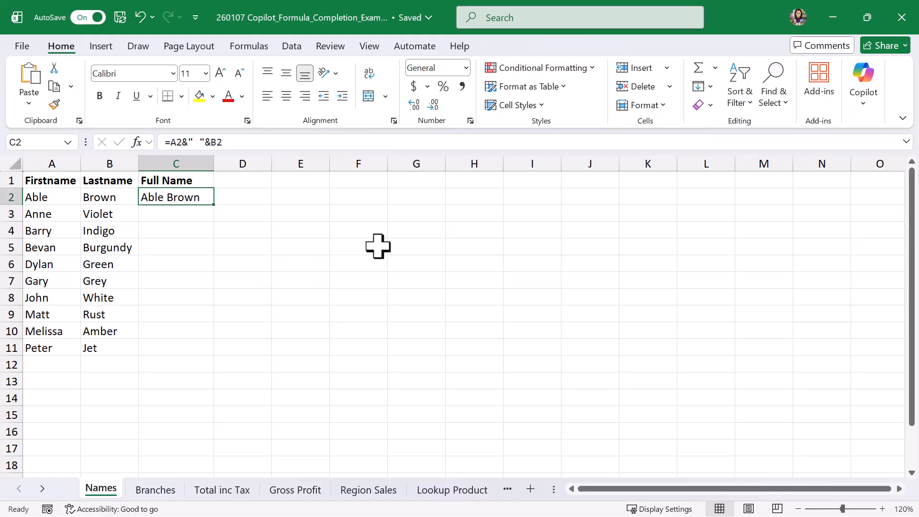
key(Delete)
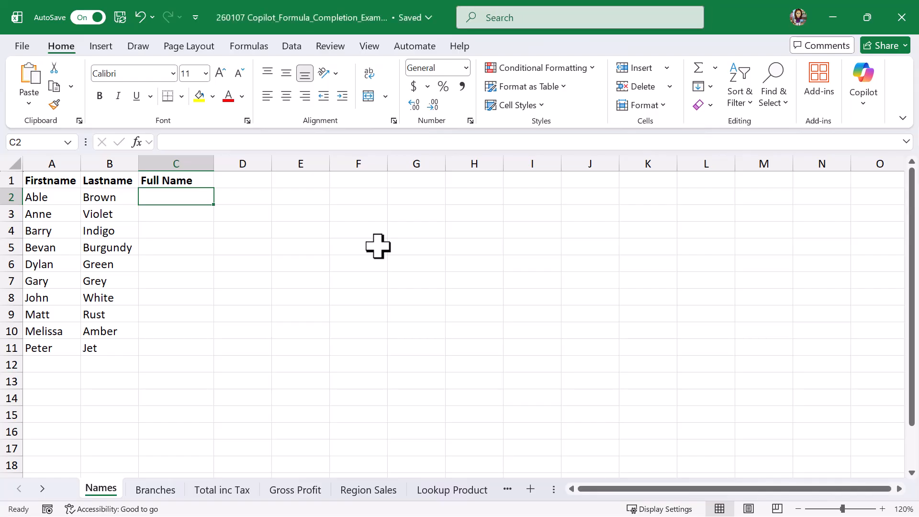
- Combine first and last names in C2 with the suggested =CONCAT(A2," ",B2) and fill the formula down to C11
text(=c)
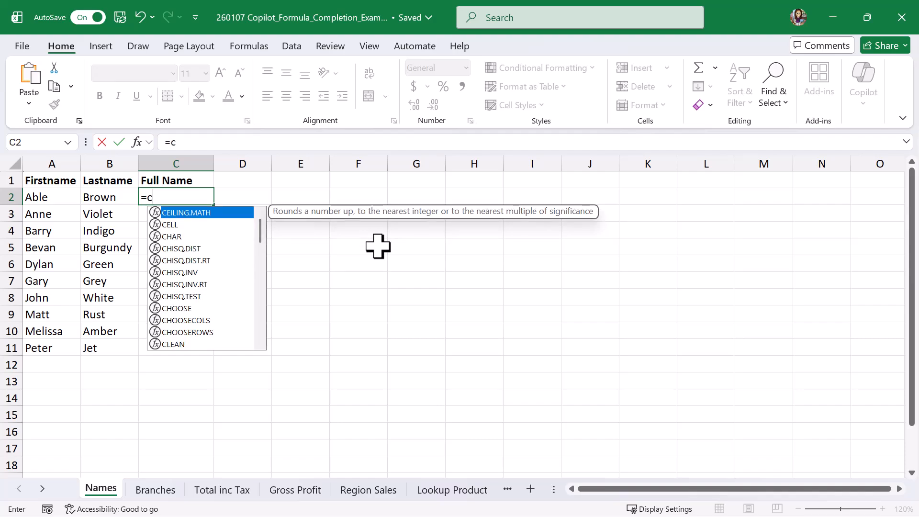
text(o)
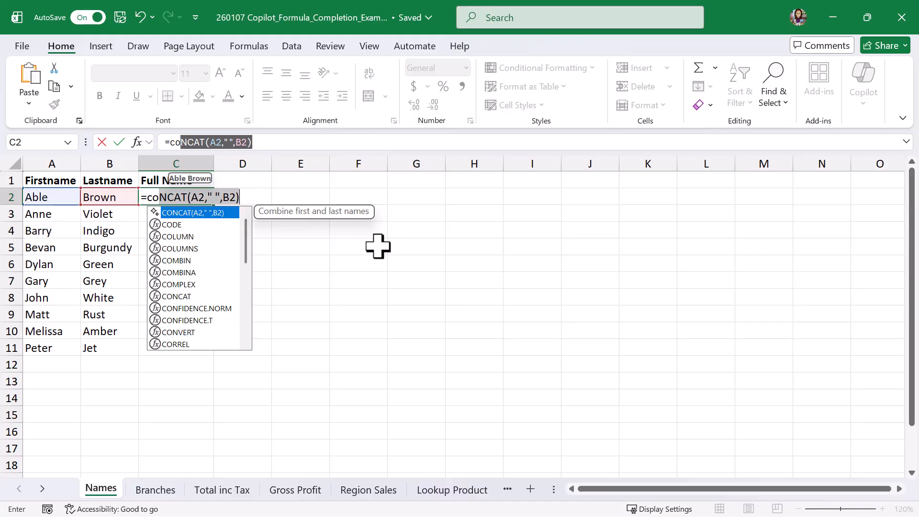
key(Return)
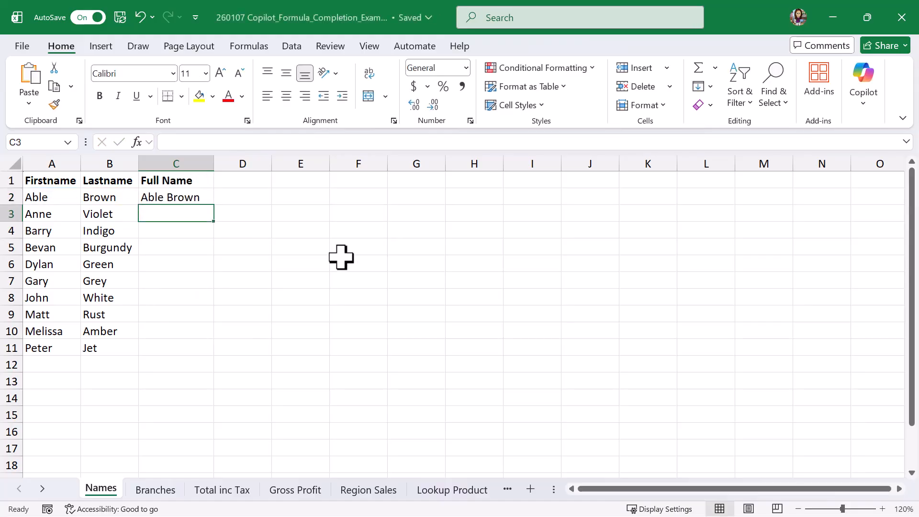
click(193, 193)
drag(214, 205, 211, 354)
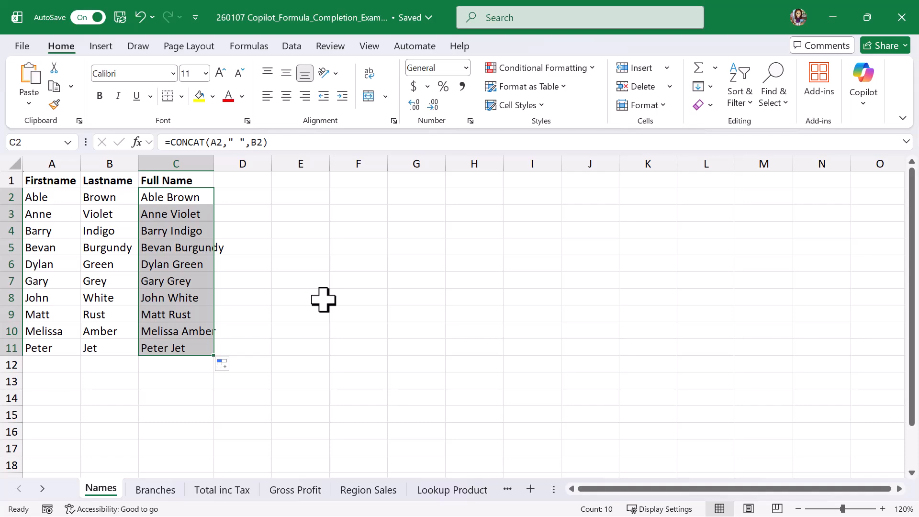
- On the Branches sheet, try the suggested =LEFT(A2,FIND(",",A2)-1) in B2:B11 to extract the city, and clear those cells again
click(161, 493)
click(308, 196)
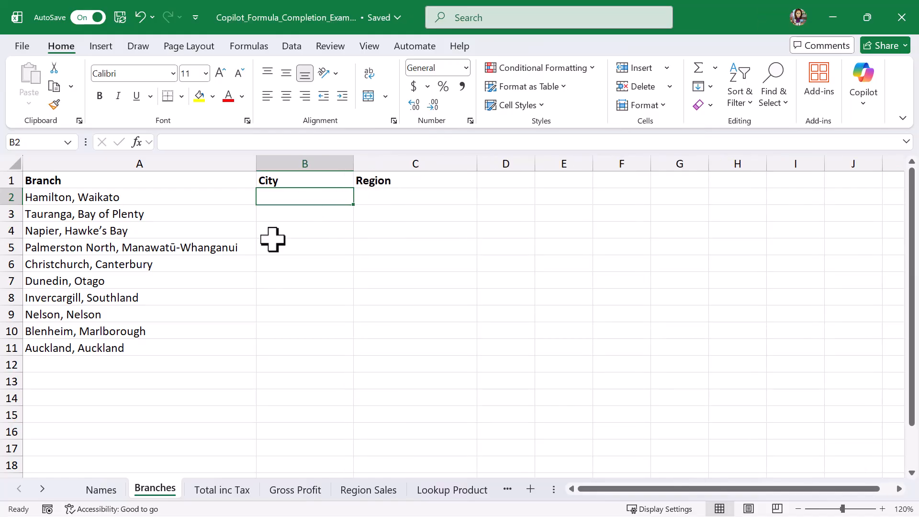
text(=)
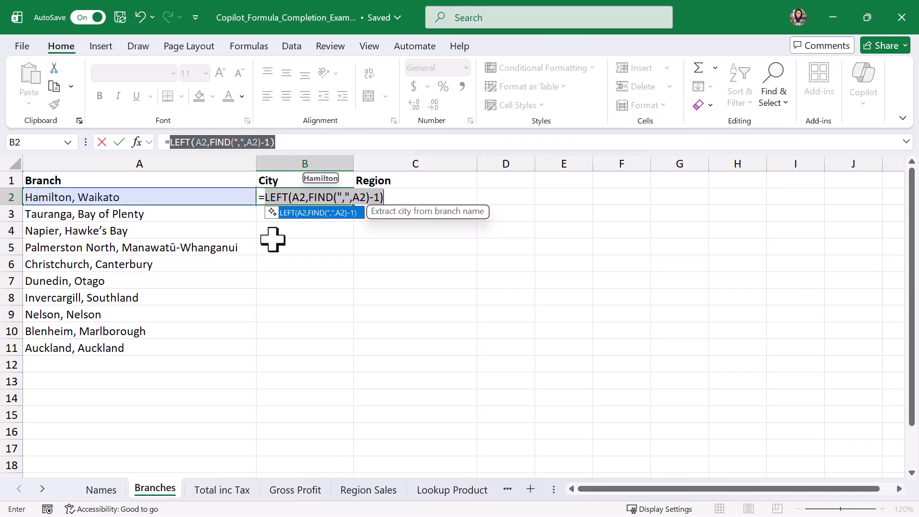
key(Return)
click(306, 197)
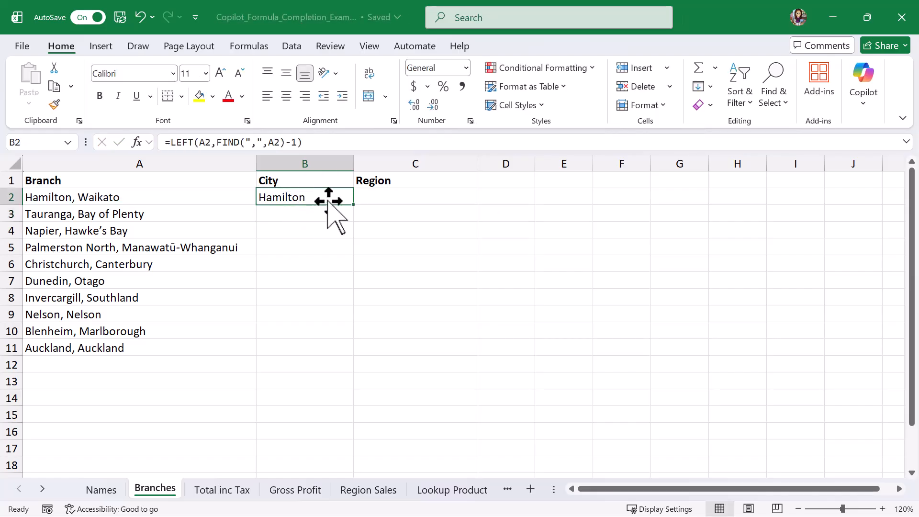
drag(353, 205, 347, 355)
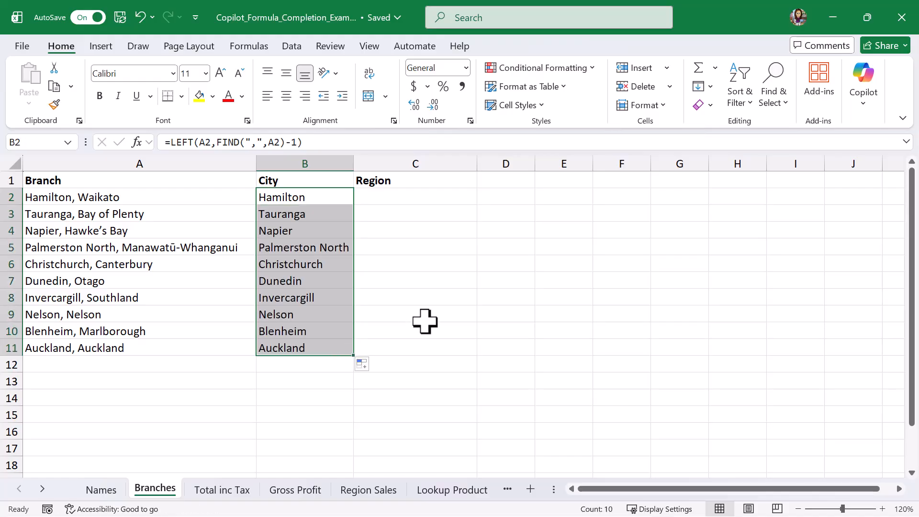
key(Delete)
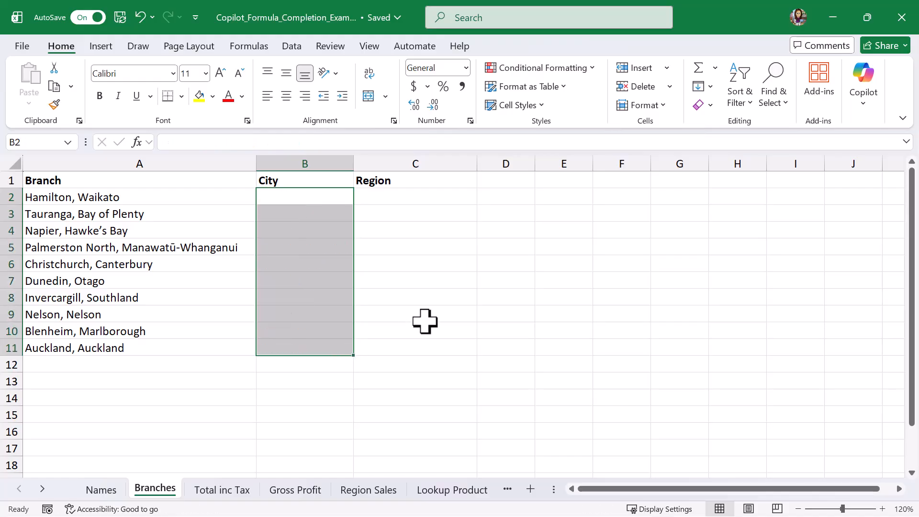
- Extract the city on the Branches sheet with the suggested =TEXTBEFORE(A2,",") in B2 and fill it down to B11
click(314, 198)
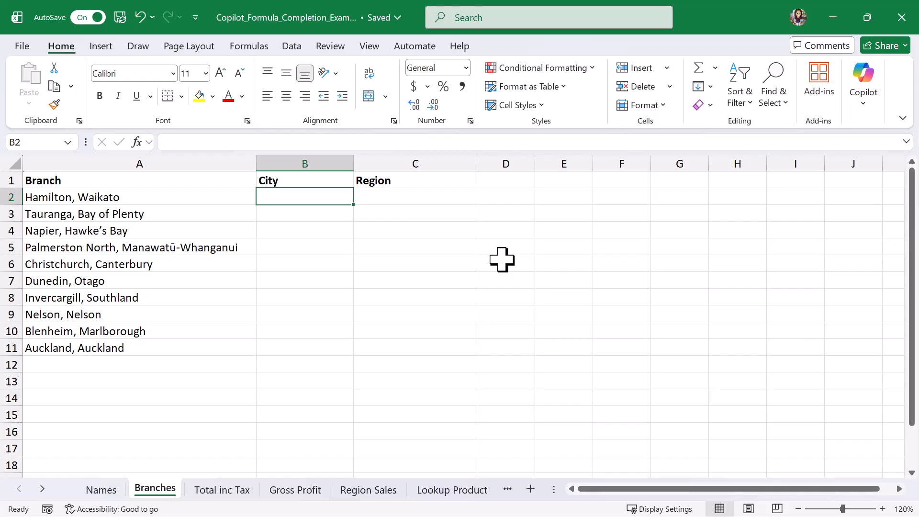
text(=t)
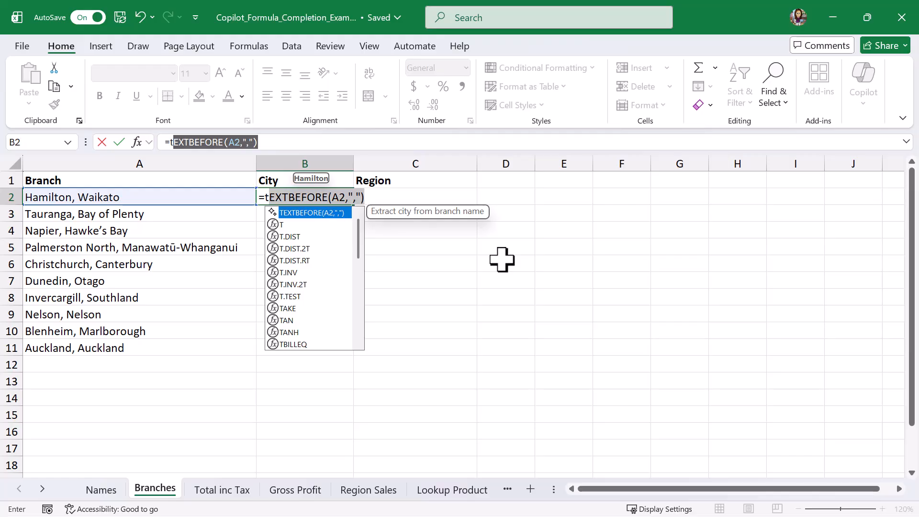
key(Tab)
key(Return)
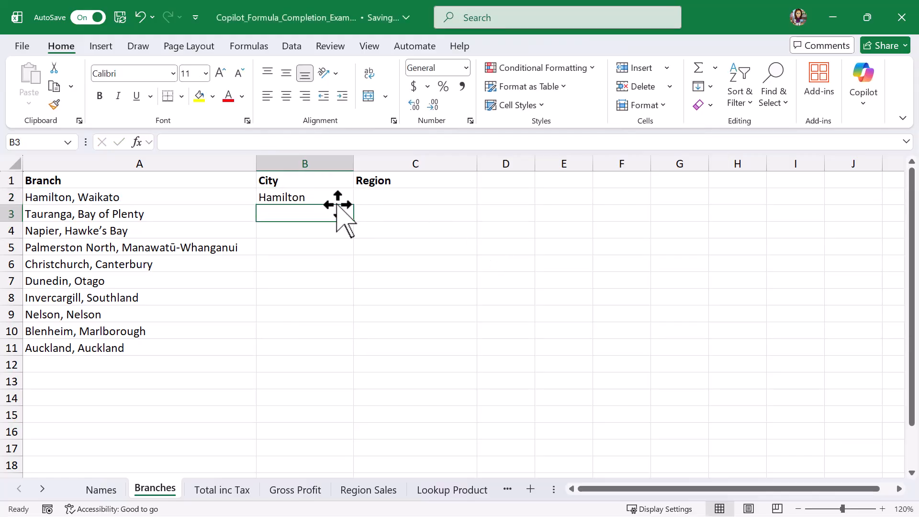
click(325, 196)
drag(353, 204, 353, 356)
- Extract the region in C2 with the suggested =TRIM(TEXTAFTER(A2,",")) and fill the formula down to C11
click(414, 197)
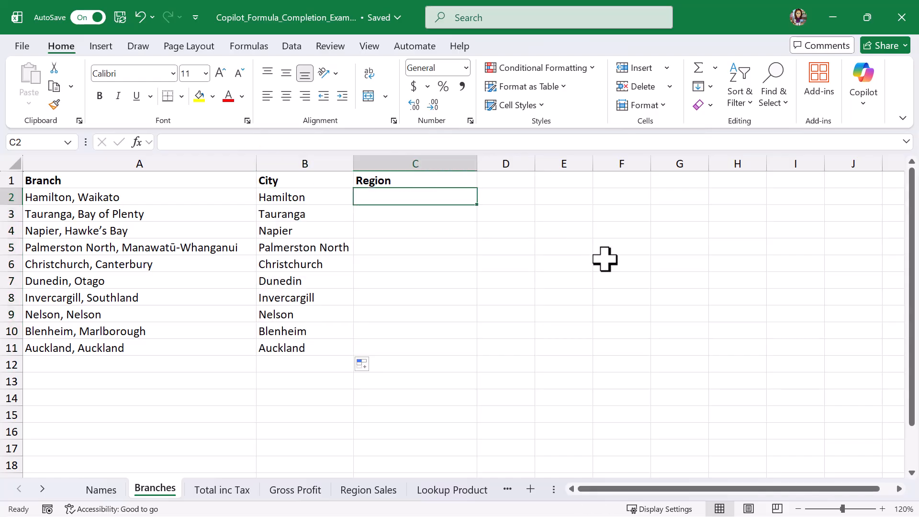
text(=)
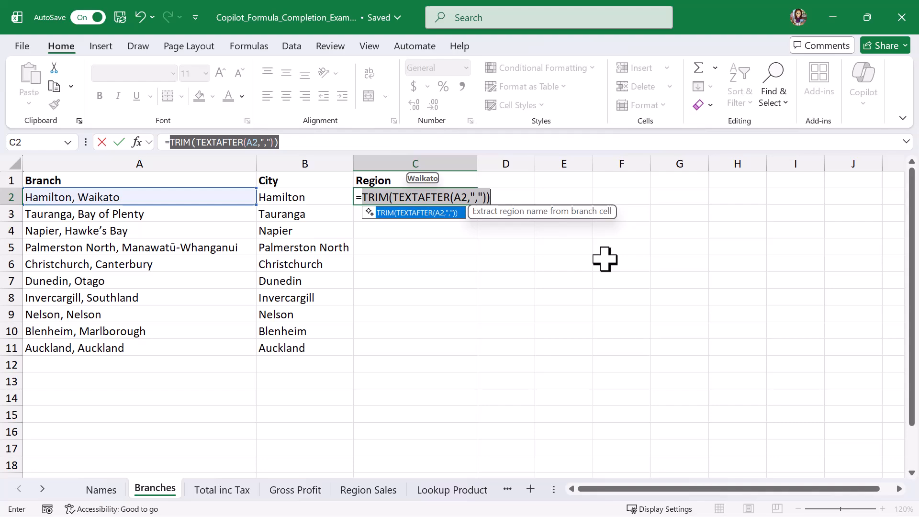
key(Return)
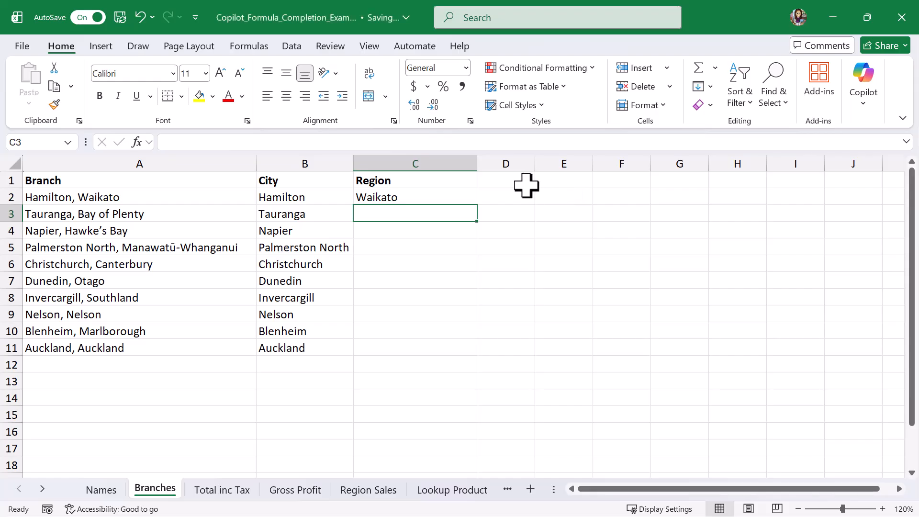
click(461, 194)
drag(475, 204, 478, 356)
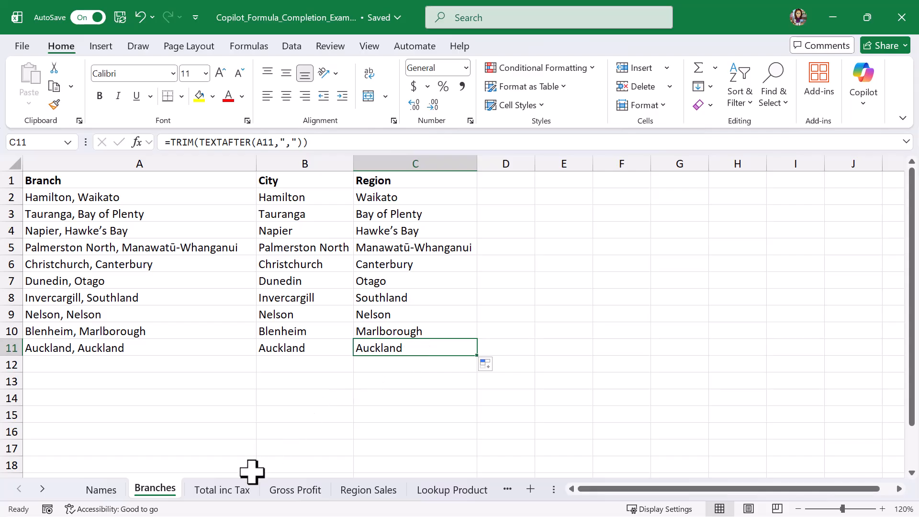
- On the Total inc Tax sheet, calculate the tax-inclusive total in B12 with the suggested =SUM(B2:B11)*1.15
click(233, 492)
click(206, 367)
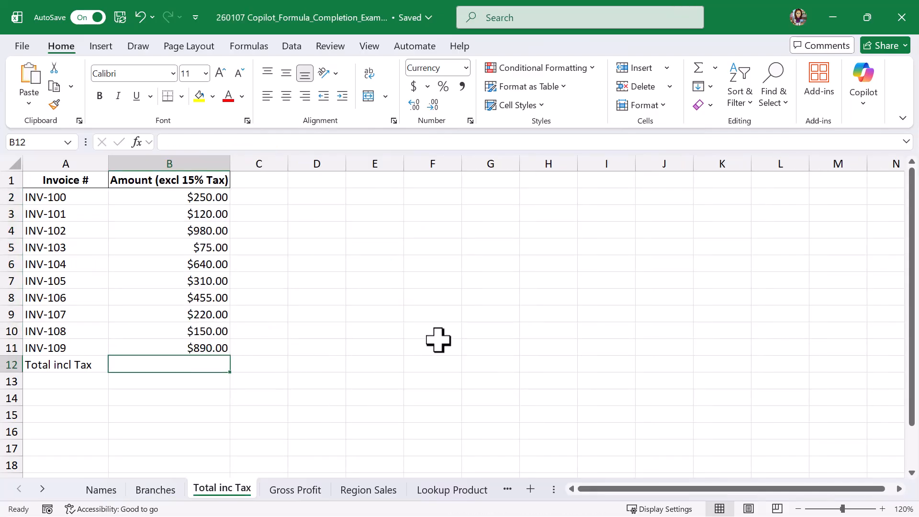
text(=)
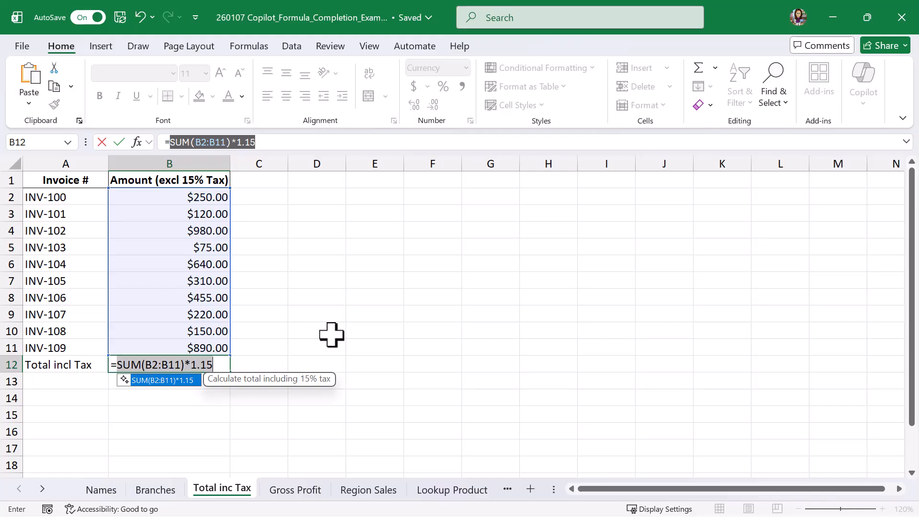
key(Tab)
key(Return)
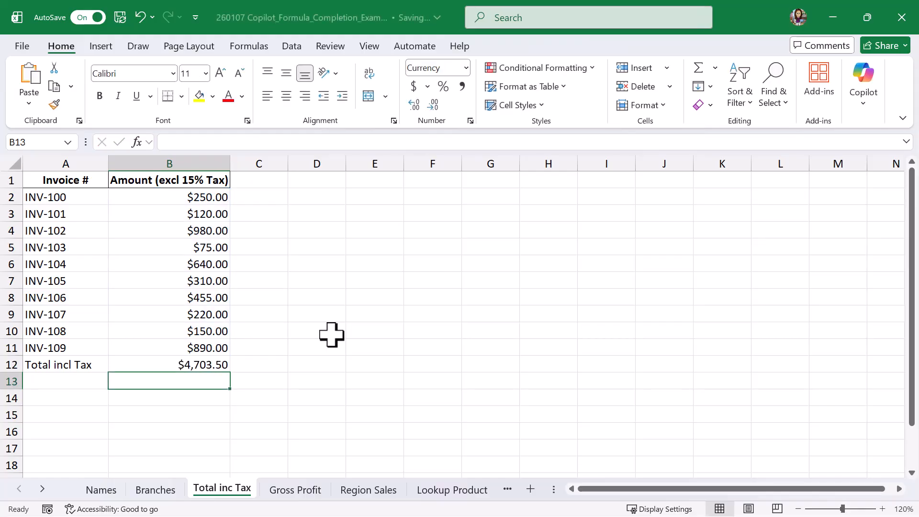
- On the Gross Profit sheet, calculate the margin in D2 with the suggested =(C2-B2)/C2 and fill it down to D6
click(302, 490)
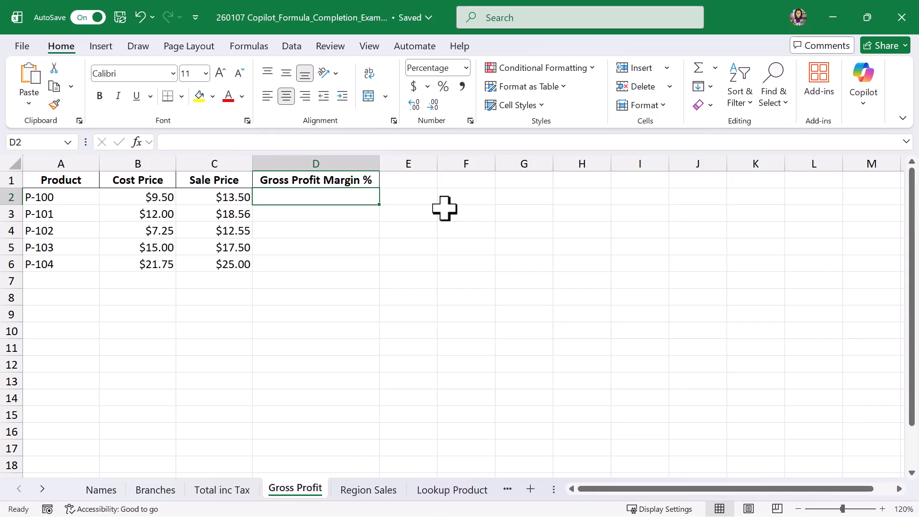
text(=)
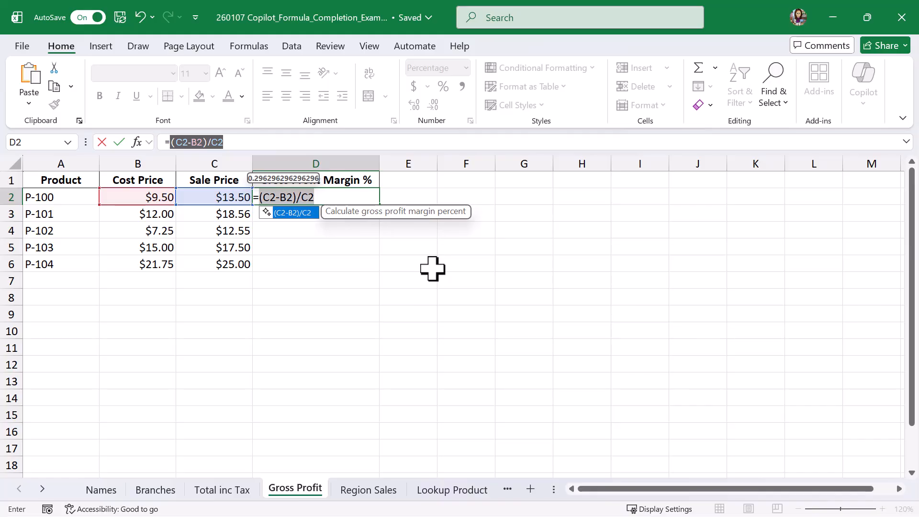
key(Tab)
key(Return)
click(349, 198)
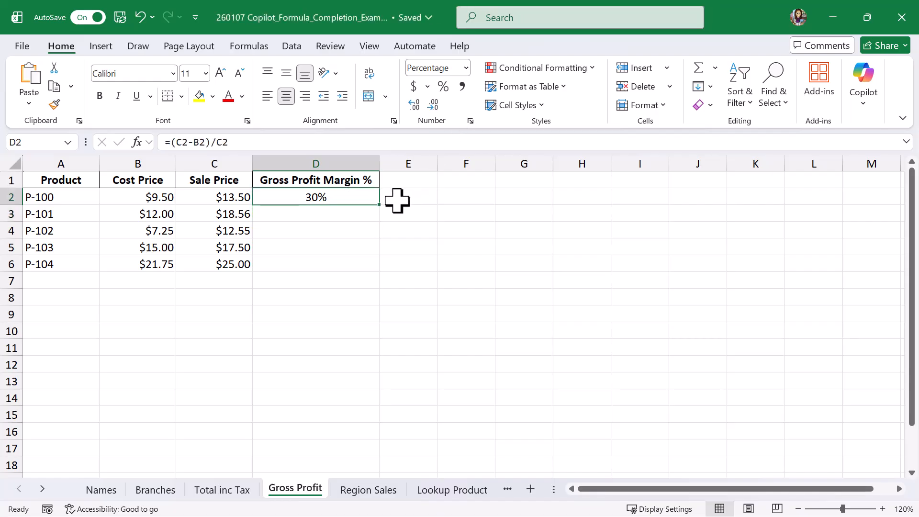
drag(379, 204, 373, 271)
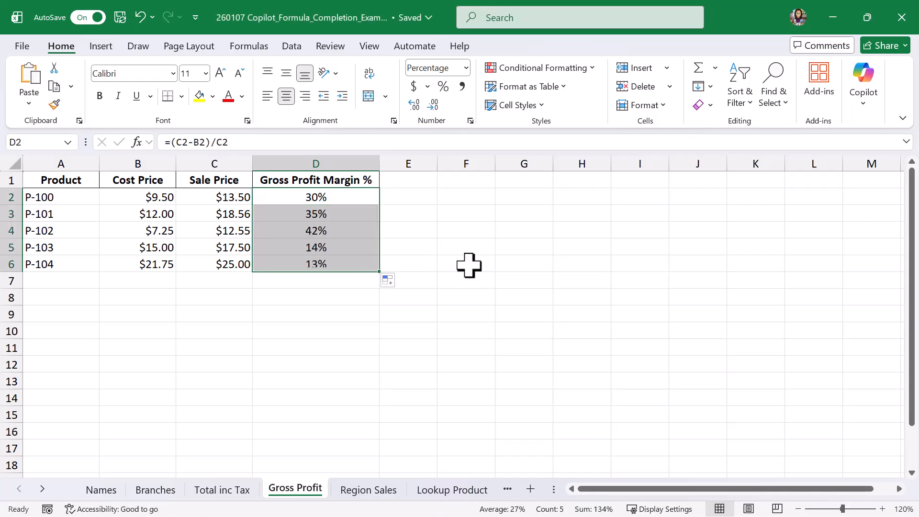
click(371, 267)
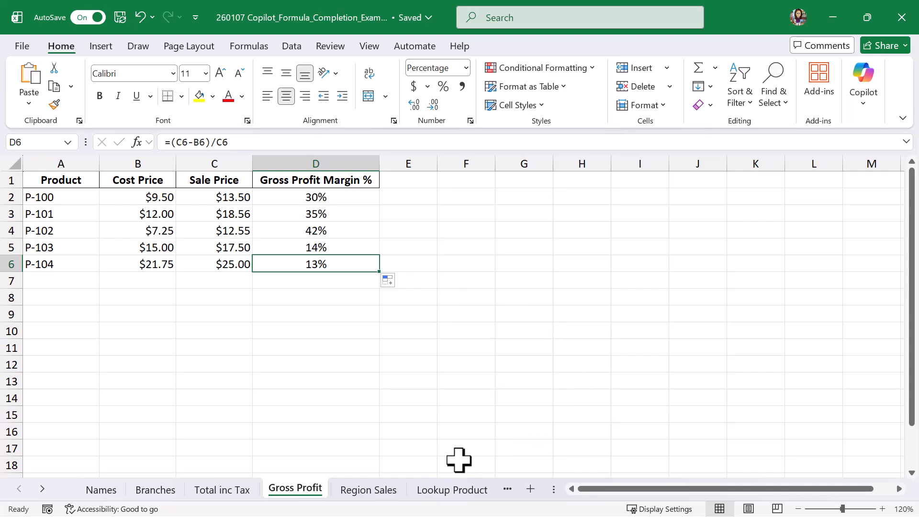
- On the Region Sales sheet, total the Canterbury sales in E2 with the suggested =SUMIF(A2:A11,D2,B2:B11)
click(382, 489)
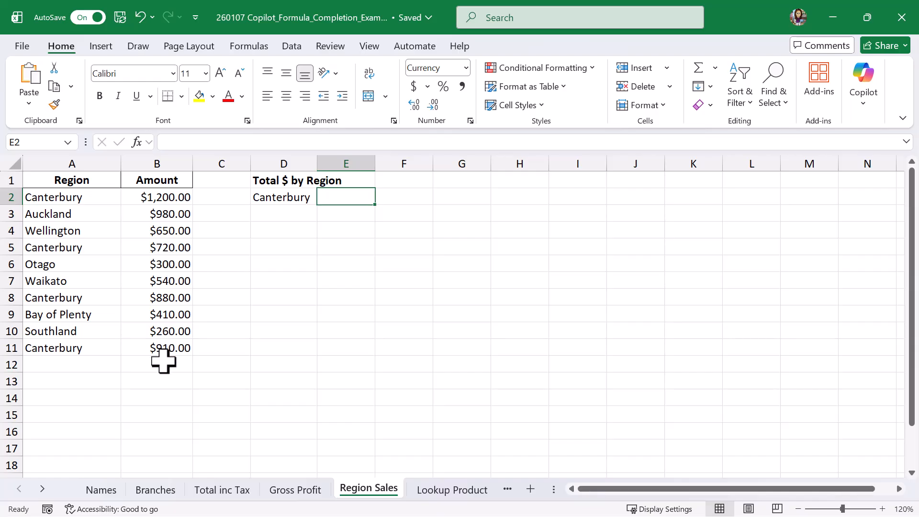
click(296, 197)
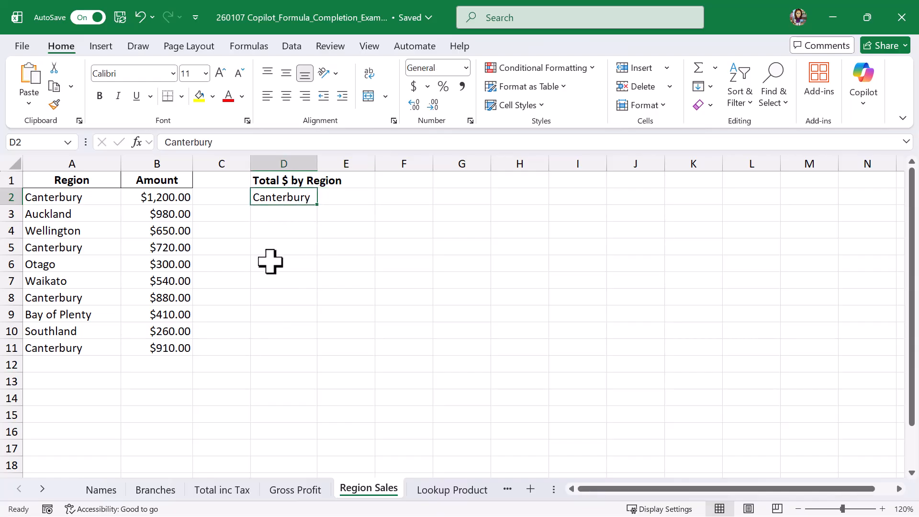
click(353, 196)
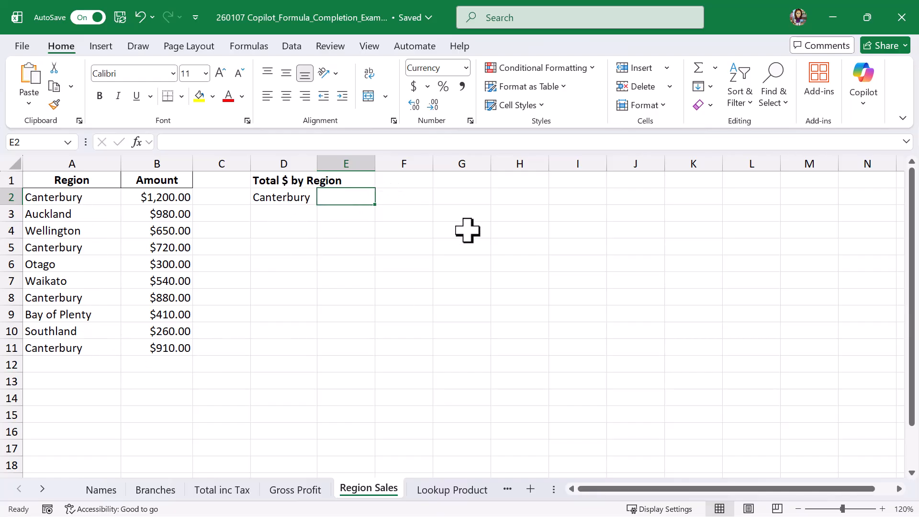
text(=)
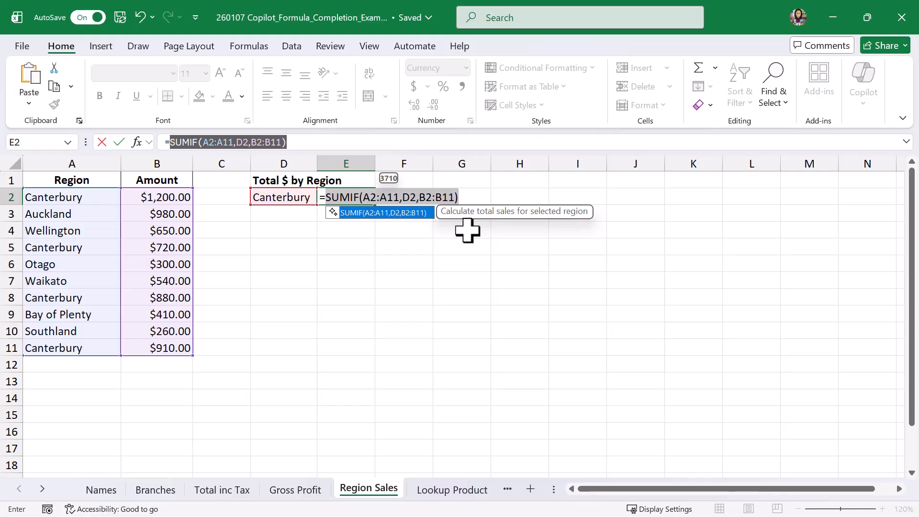
key(Tab)
key(Return)
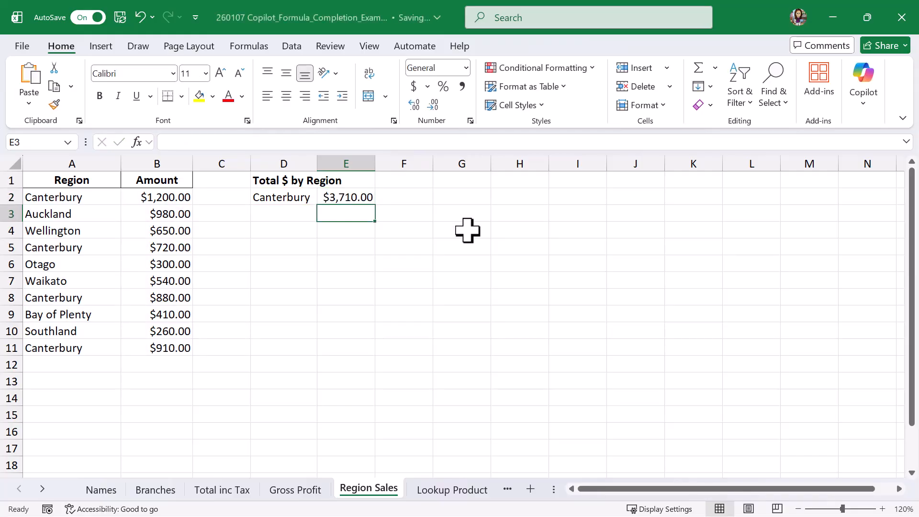
key(Up)
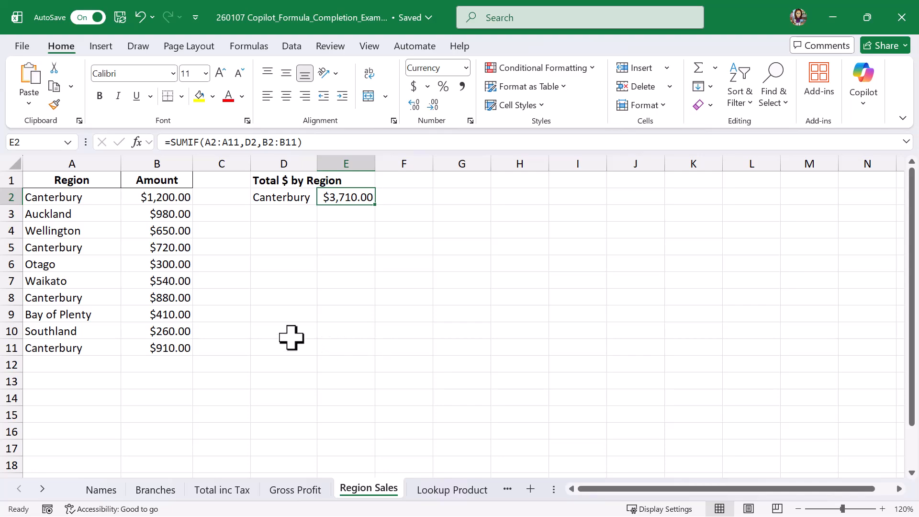
- Select the four Canterbury amounts in B2, B5, B8 and B11 together to check their sum against the SUMIF total
click(149, 196)
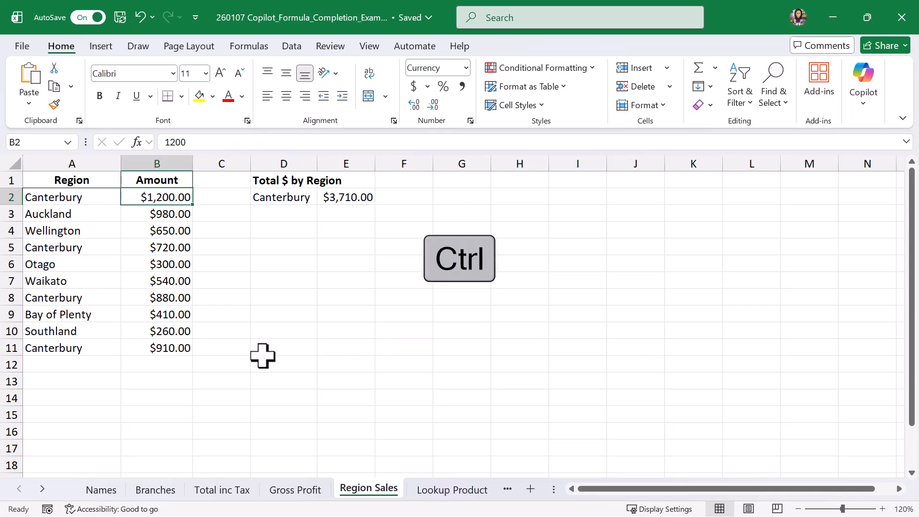
ctrl+click(180, 248)
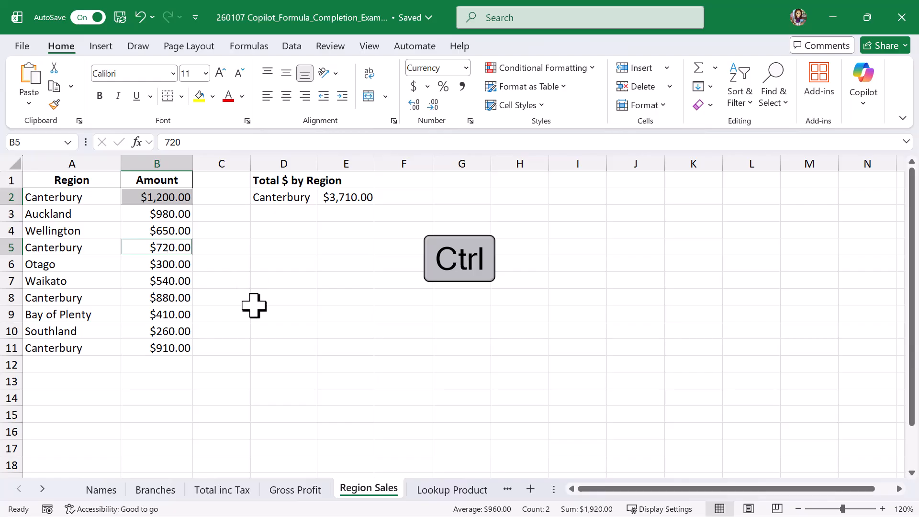
ctrl+click(184, 297)
ctrl+click(181, 348)
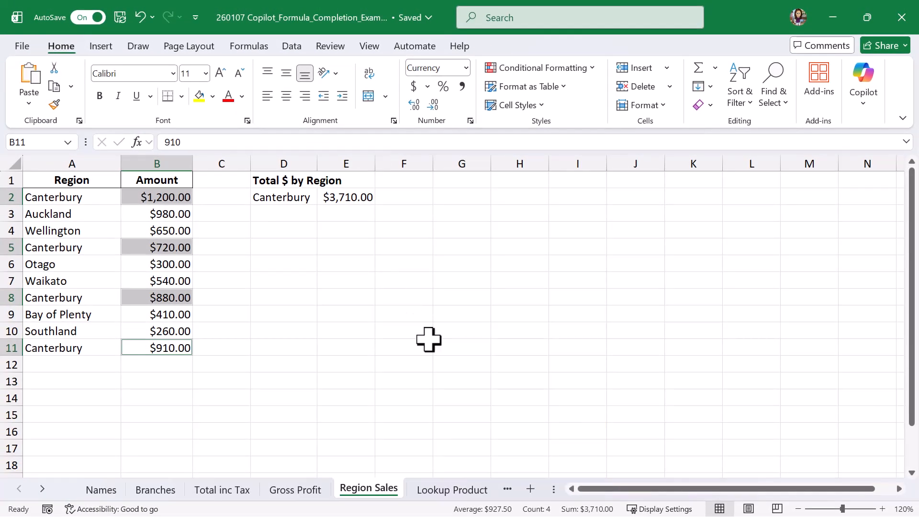
- On the Lookup Product sheet, look up the unit price in E2 with the suggested =XLOOKUP(D2,A2:A6,B2:B6,"Not Found")
click(433, 493)
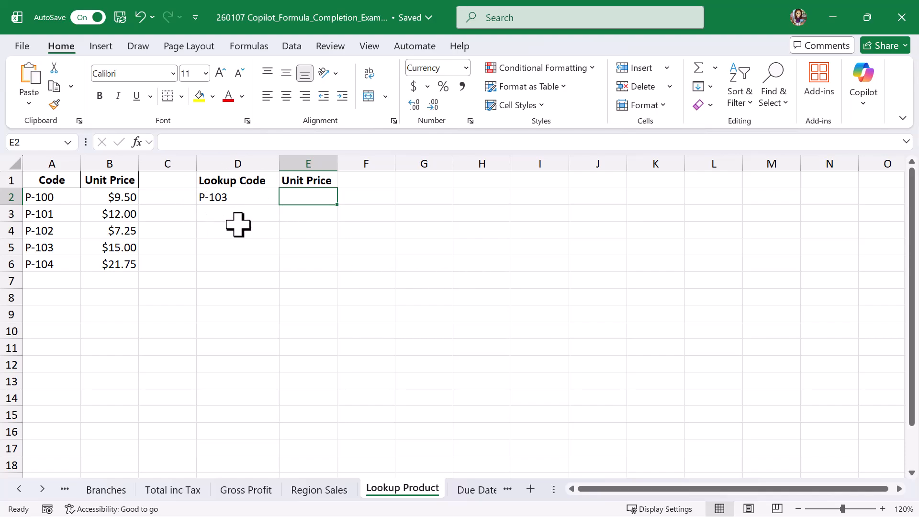
text(=)
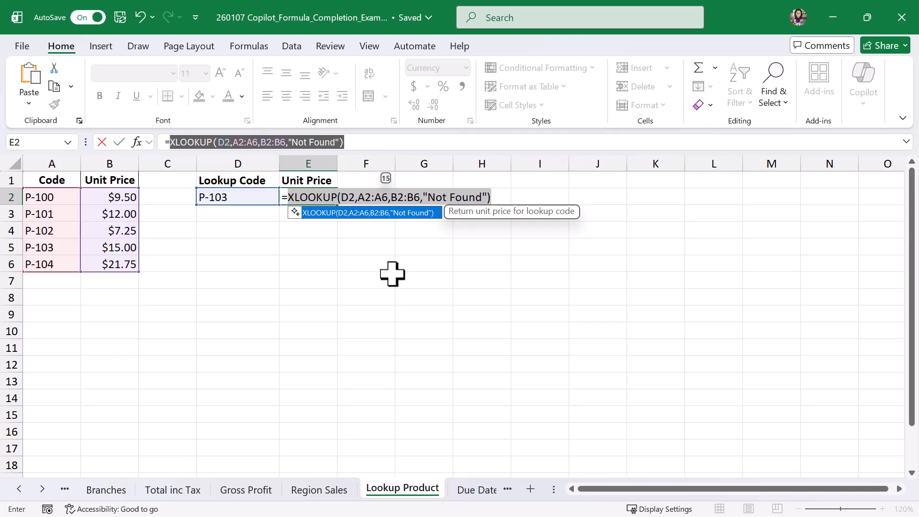
key(Tab)
key(Return)
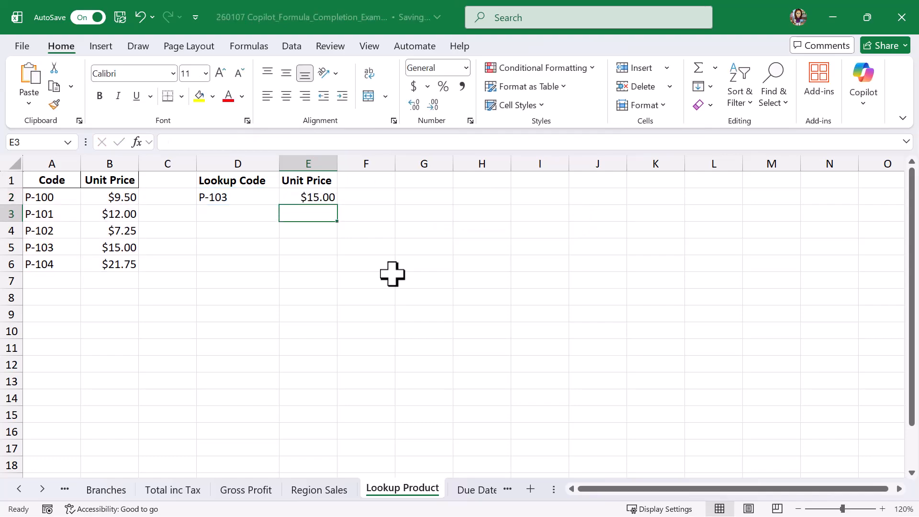
key(Up)
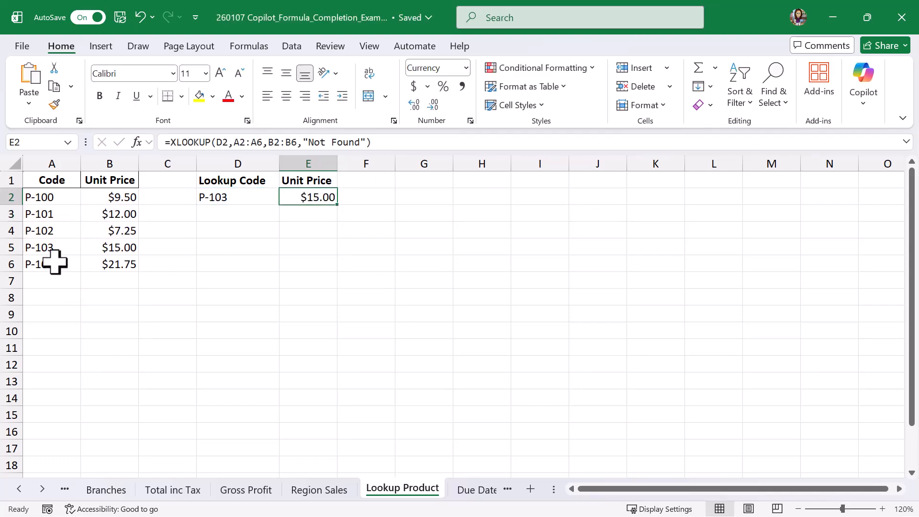
- Set the lookup code in D2 to P-104 and check the unit price formula in E2
click(249, 198)
click(217, 142)
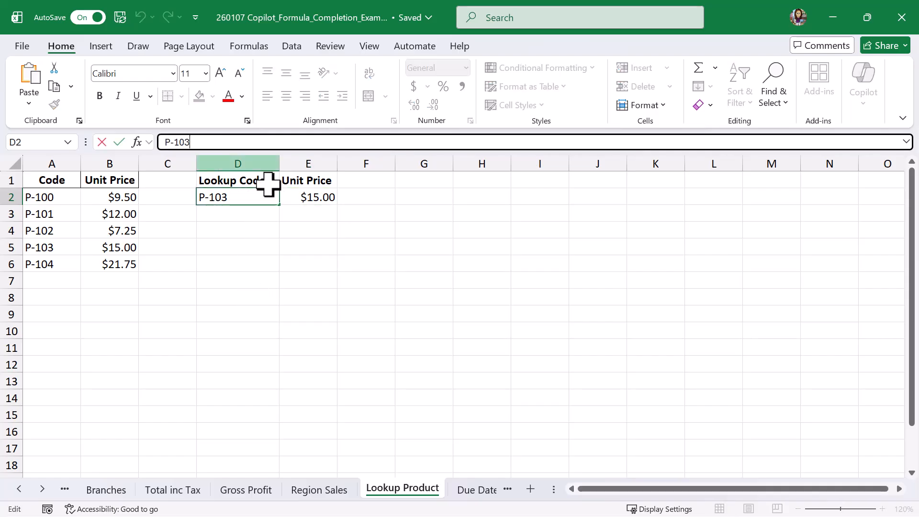
key(BackSpace)
text(4)
key(Return)
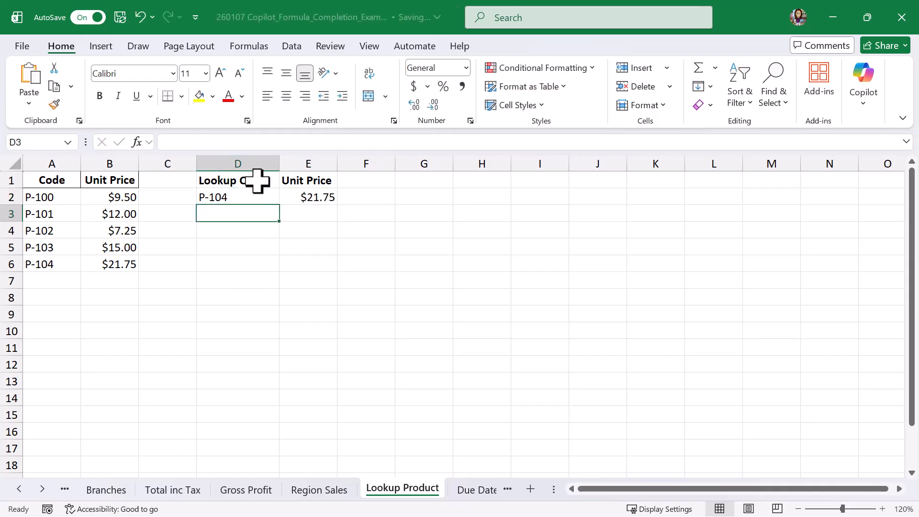
click(307, 195)
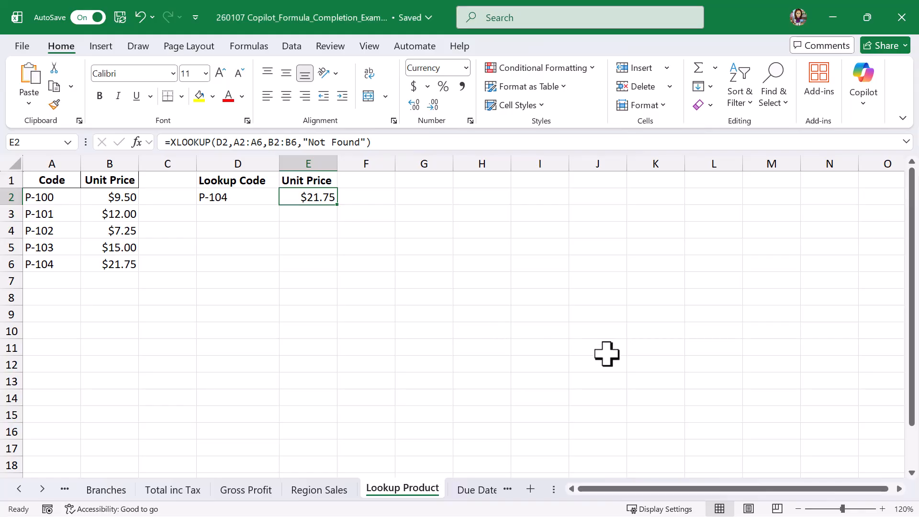
- Set the lookup code in D2 to the unlisted code P-111 and check the unit price formula in E2
click(235, 198)
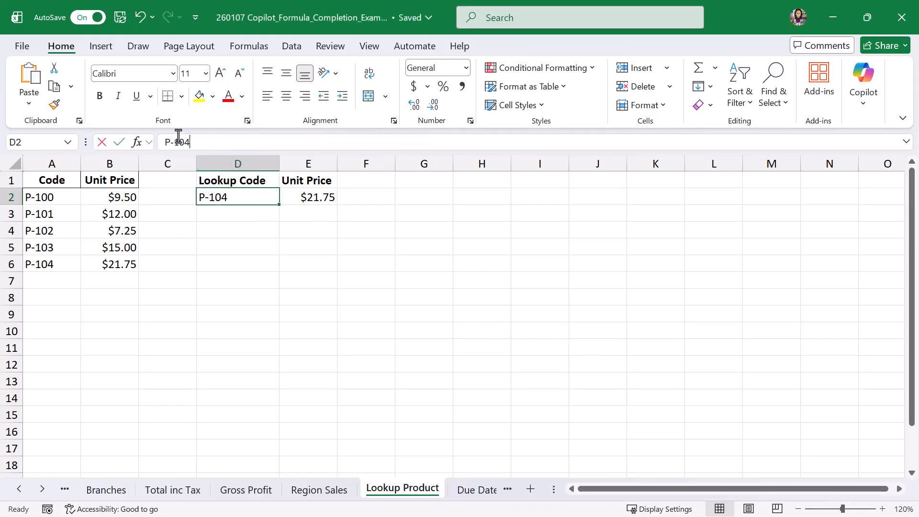
double_click(179, 141)
text(111)
key(Return)
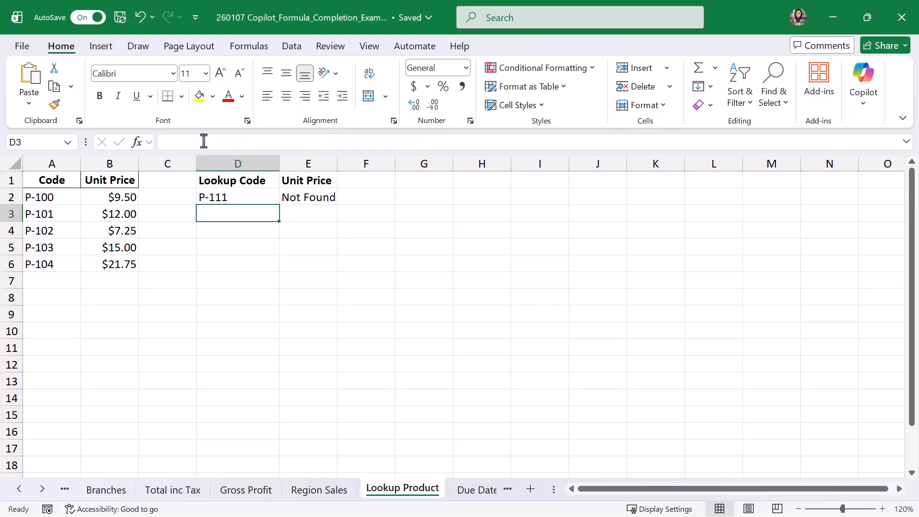
click(327, 196)
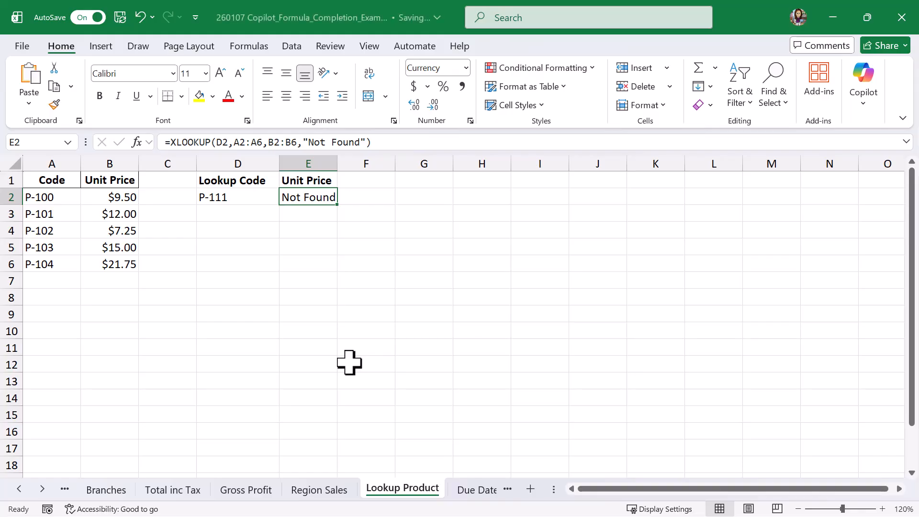
- On the Due Dates sheet, count the orders due within 7 days in G1 with the suggested =COUNTIFS(B2:B11,">="&TODAY(),B2:B11,"<="&TODAY()+7)
click(478, 493)
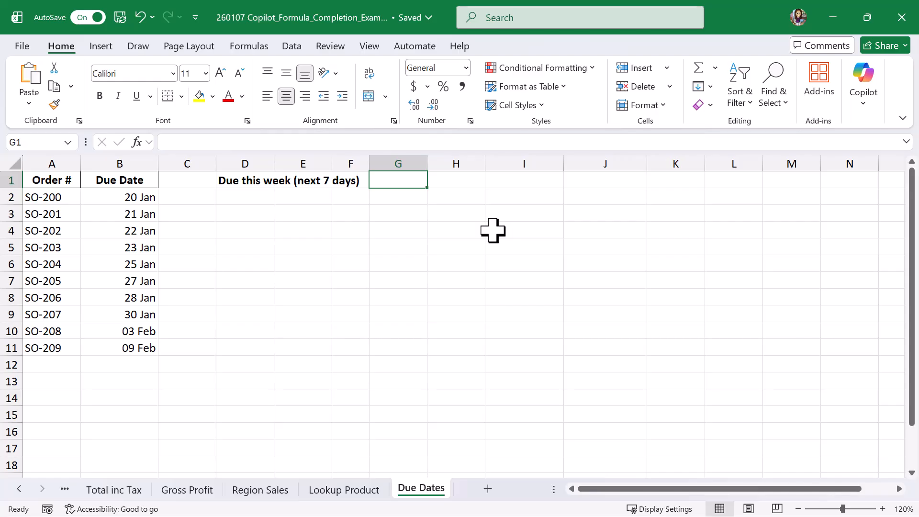
text(=)
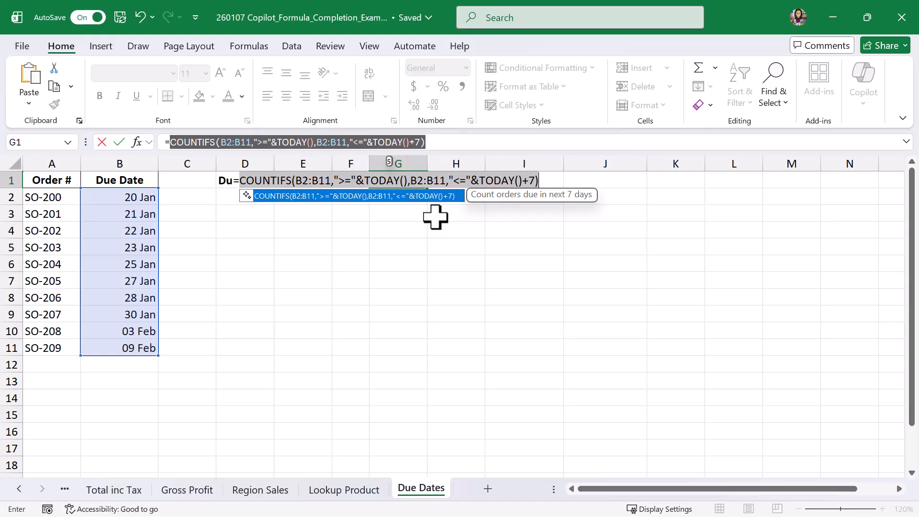
key(Tab)
key(Return)
key(Up)
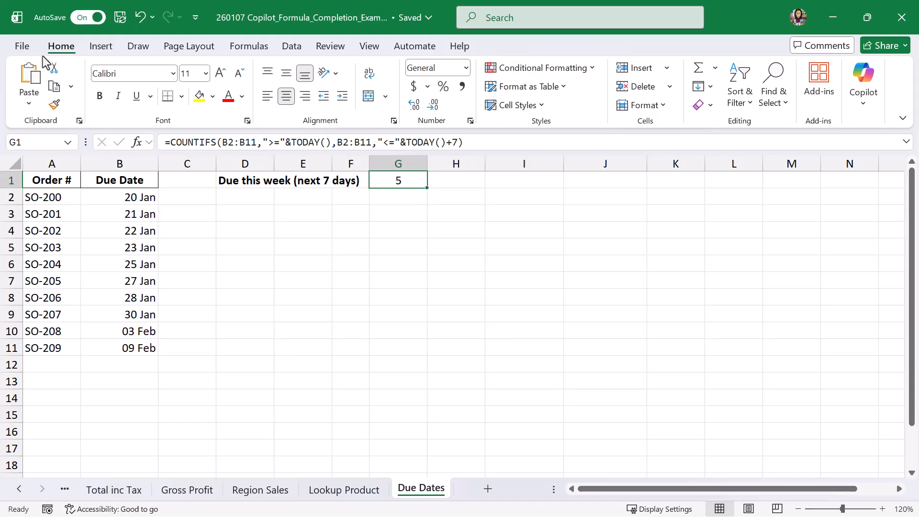
- In the Copilot options, hide formula completion suggestions for 1 day and apply the setting
click(22, 46)
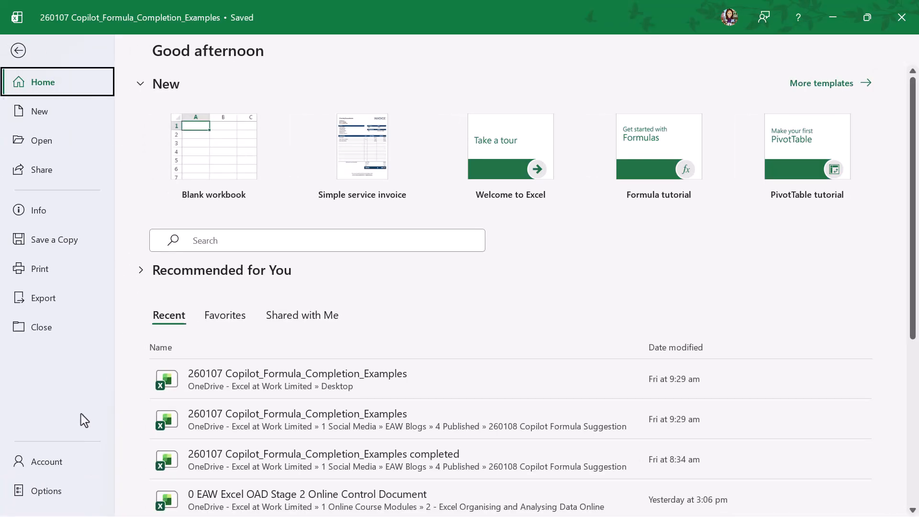
click(44, 494)
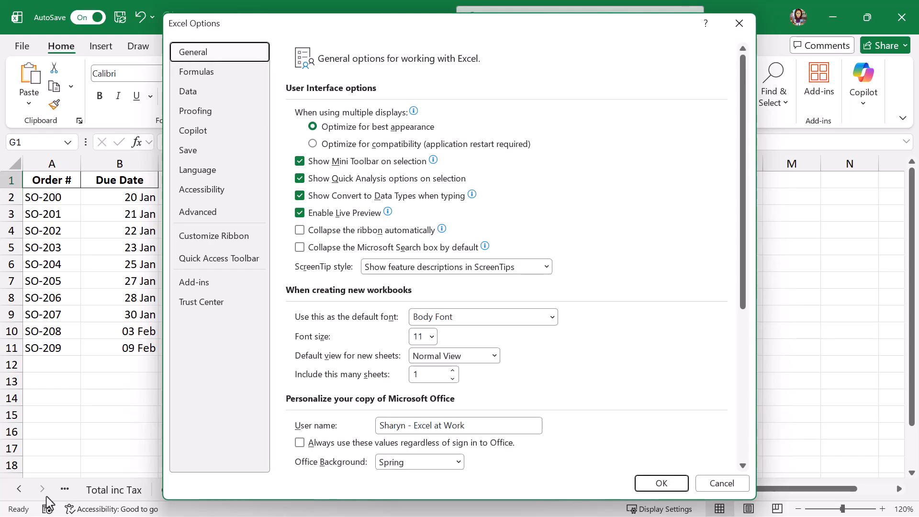
click(209, 135)
click(299, 115)
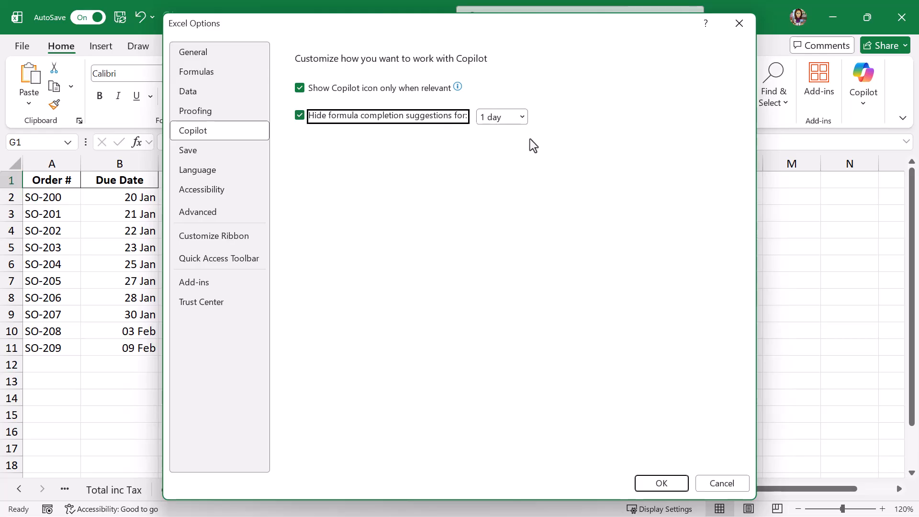
click(523, 116)
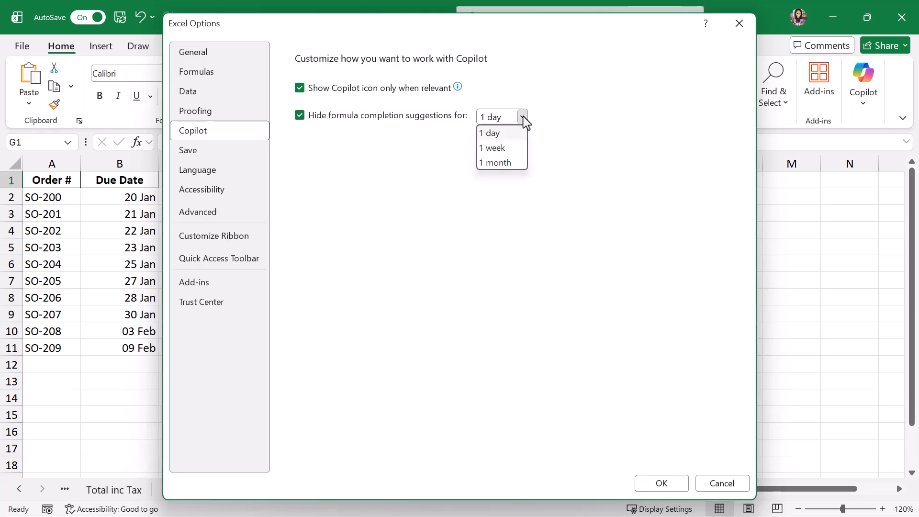
click(524, 116)
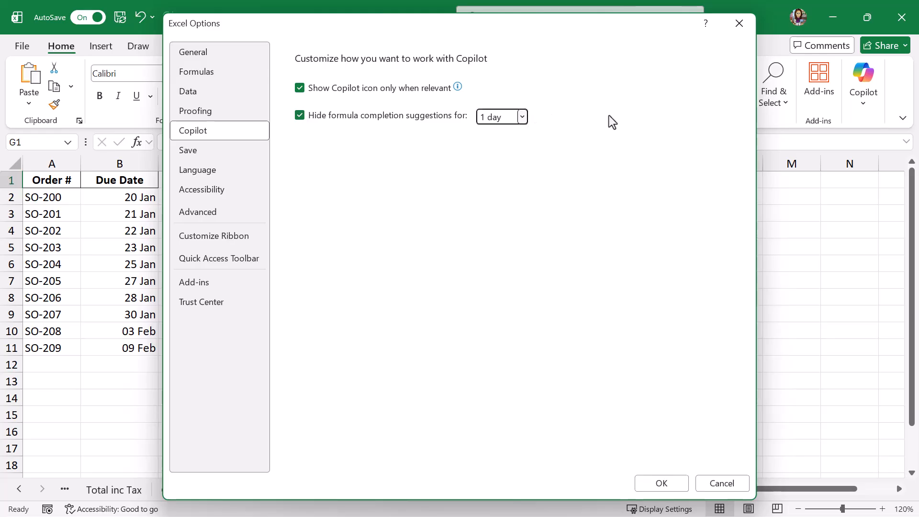
click(675, 485)
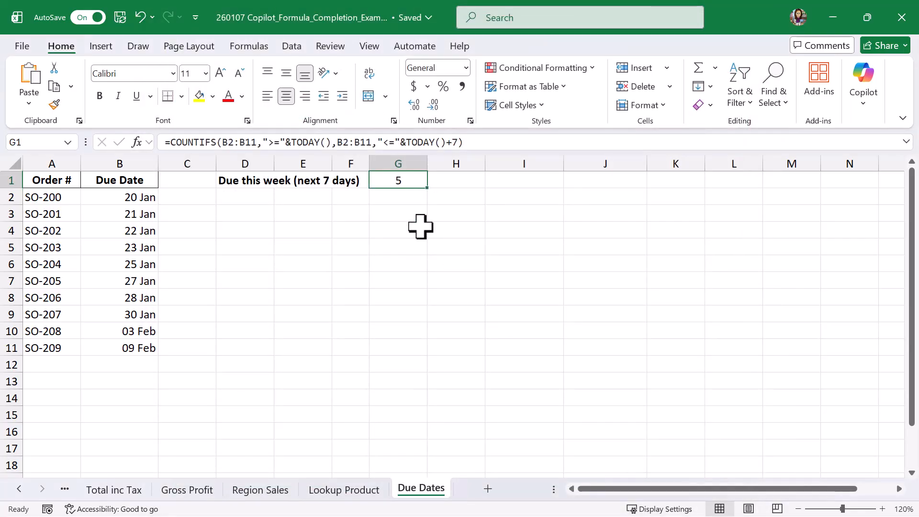
- Clear G1 and start a new formula to test whether suggestions are hidden, cancel the entry and undo the deletion
key(Delete)
text(=)
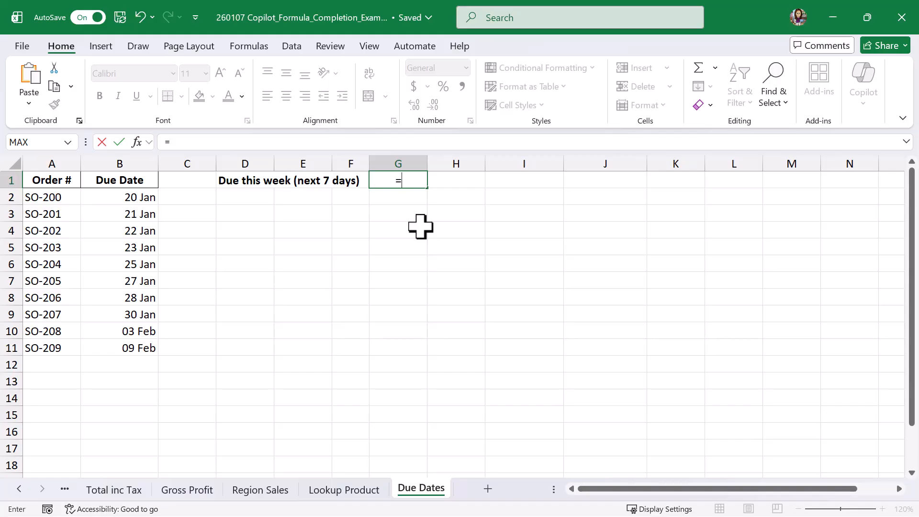
key(Escape)
click(139, 17)
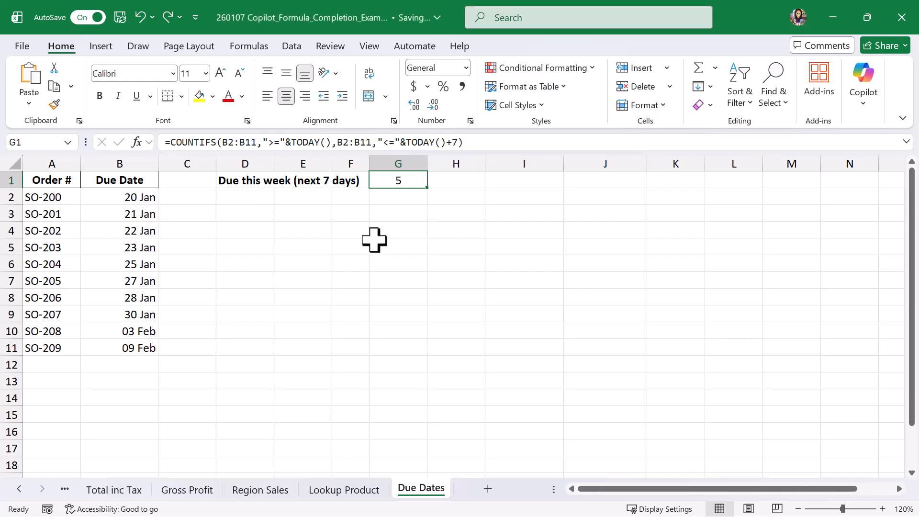